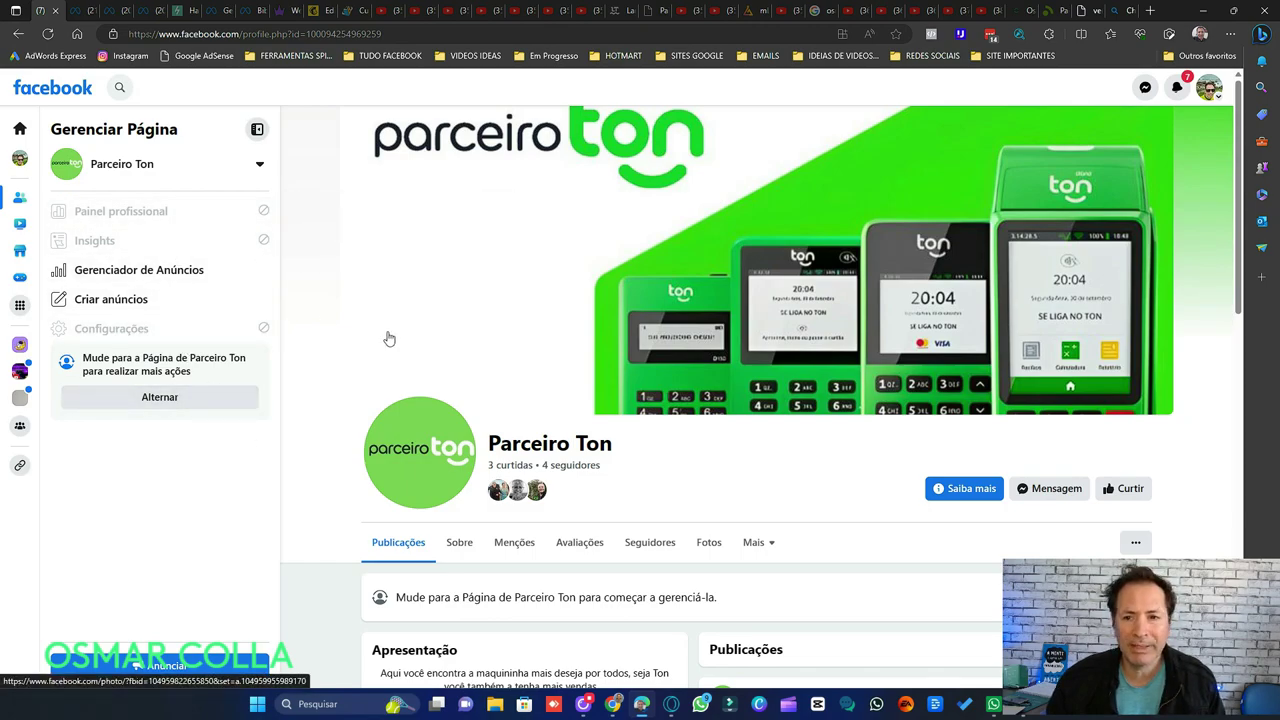
- Switch from the personal profile to the Parceiro Ton page profile
left_click(181, 404)
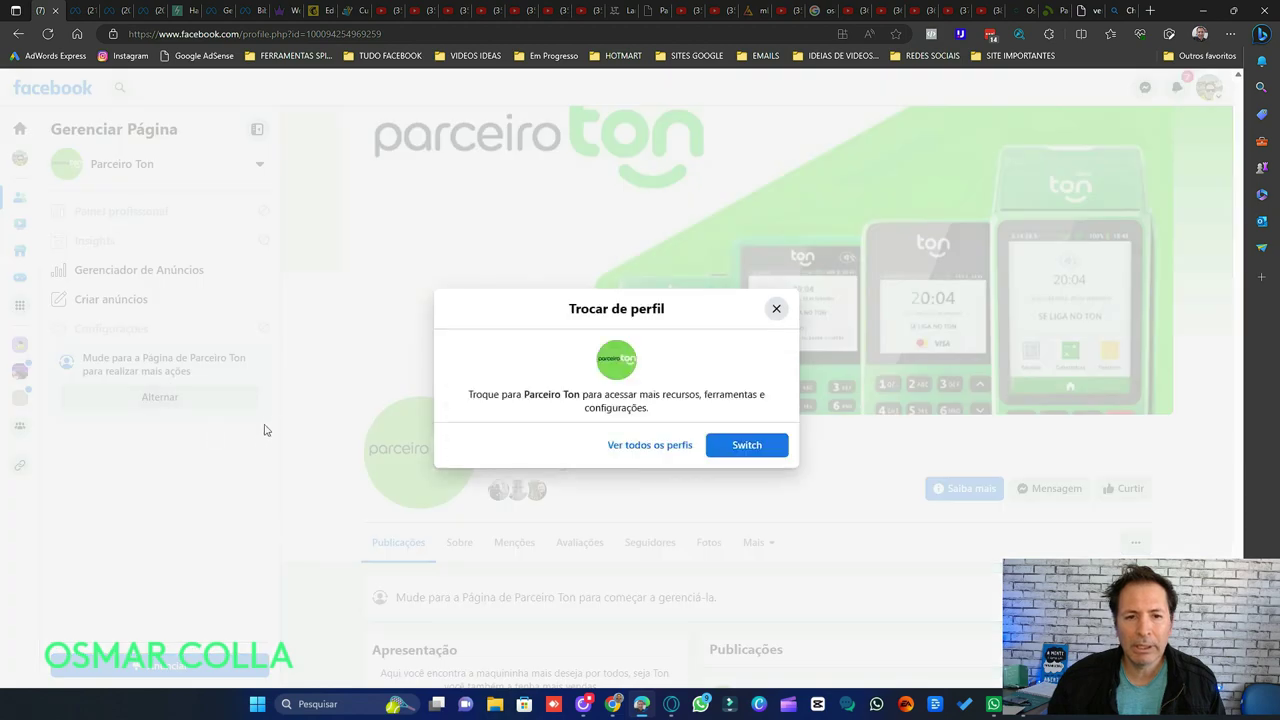
left_click(757, 449)
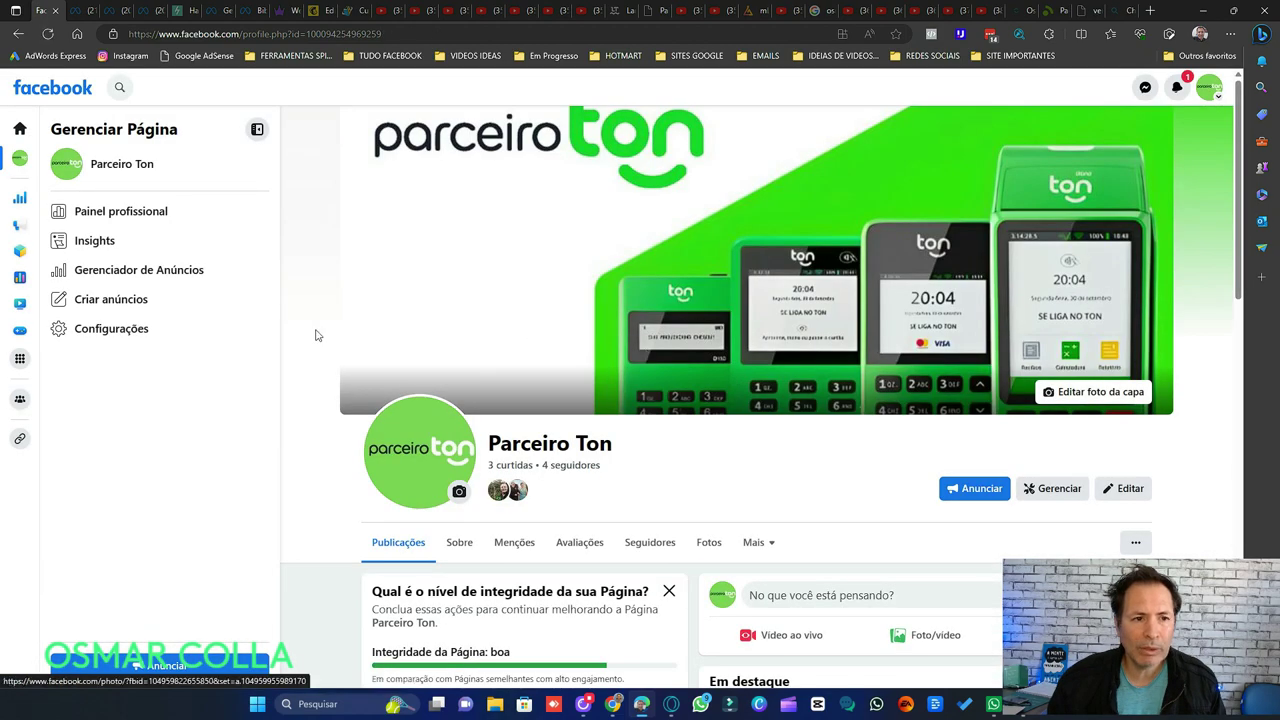
- Open the page's privacy settings for Publicações abertas
scroll(200, 345, "down", 3)
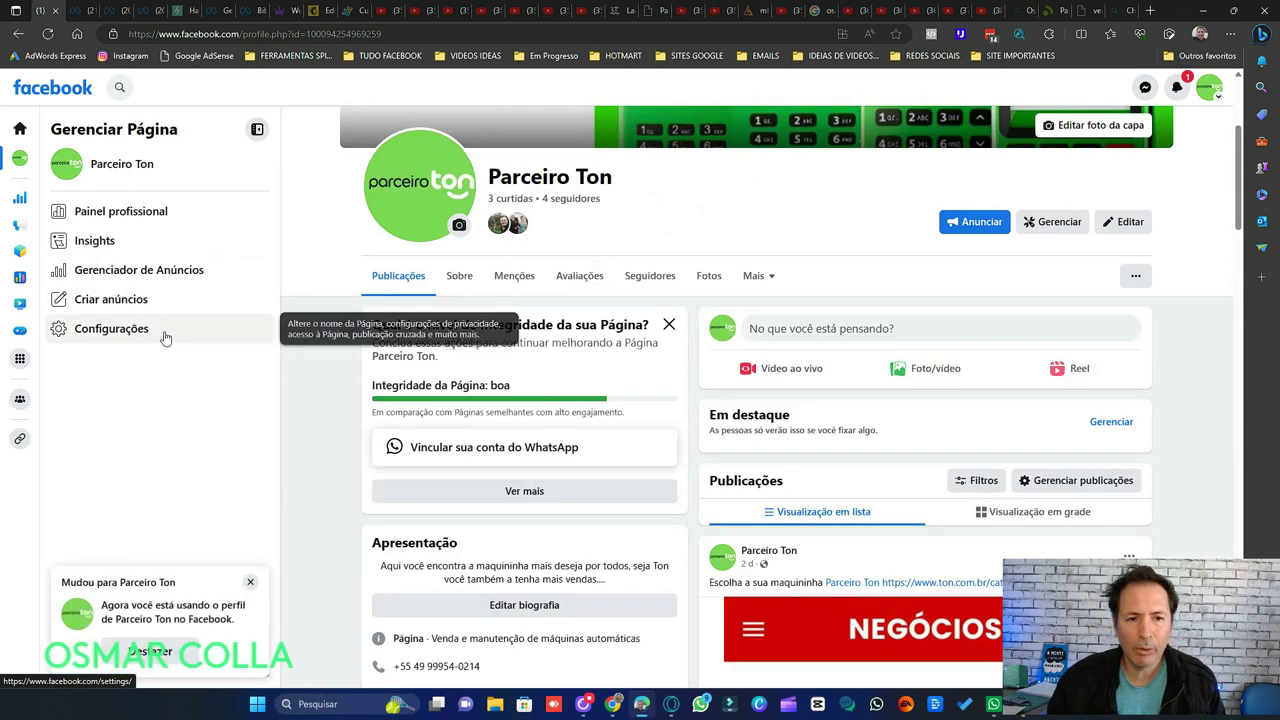
left_click(166, 337)
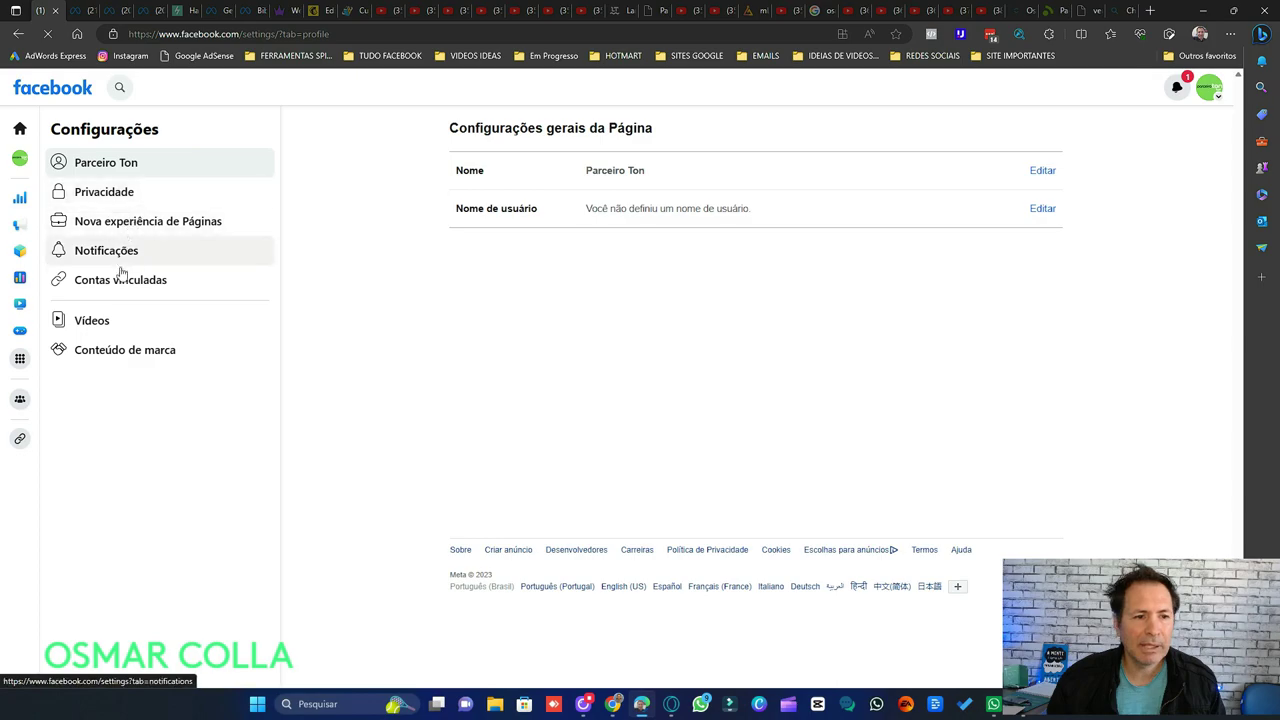
left_click(158, 200)
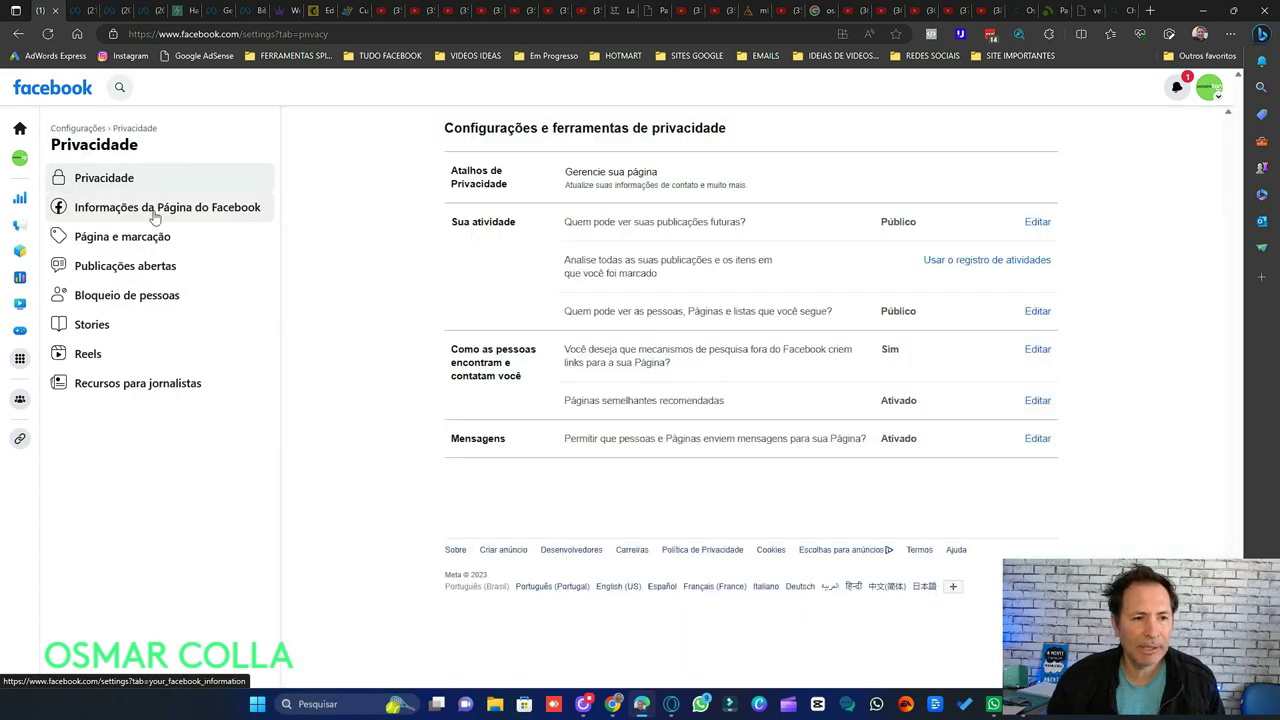
left_click(168, 273)
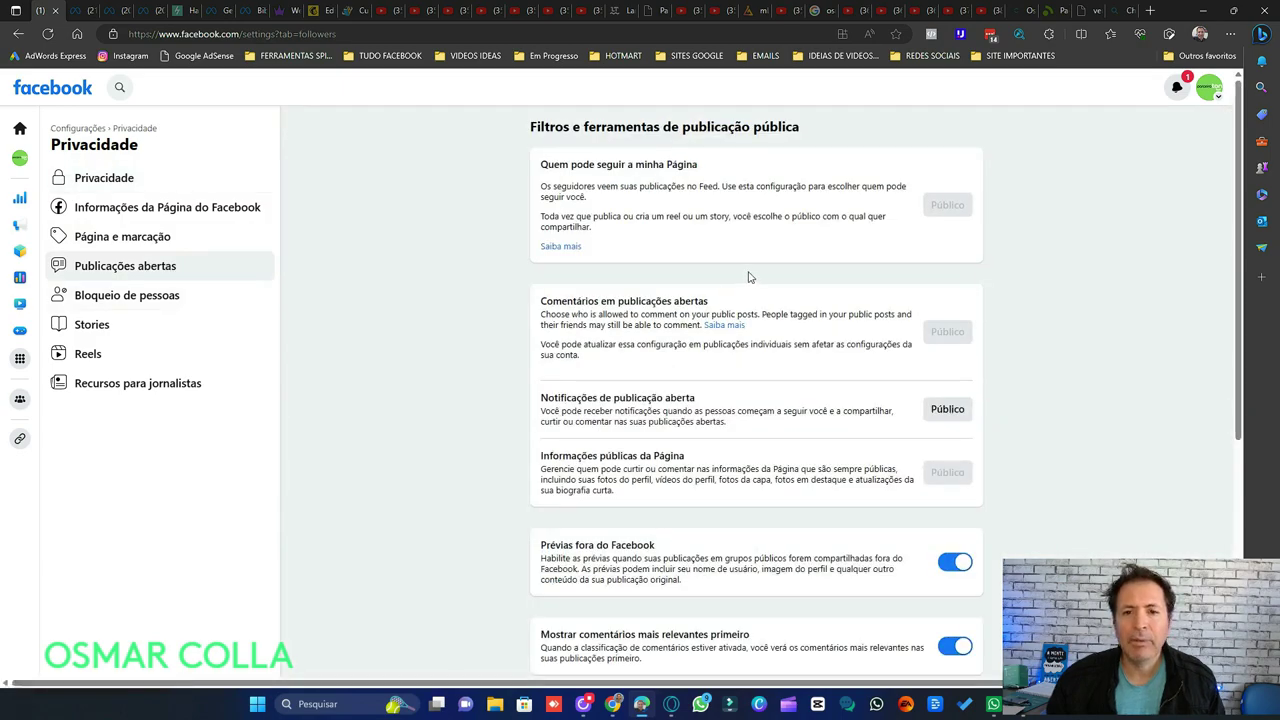
- Expand the Moderação de conteúdo option that hides page comments containing certain words
scroll(748, 277, "down", 4)
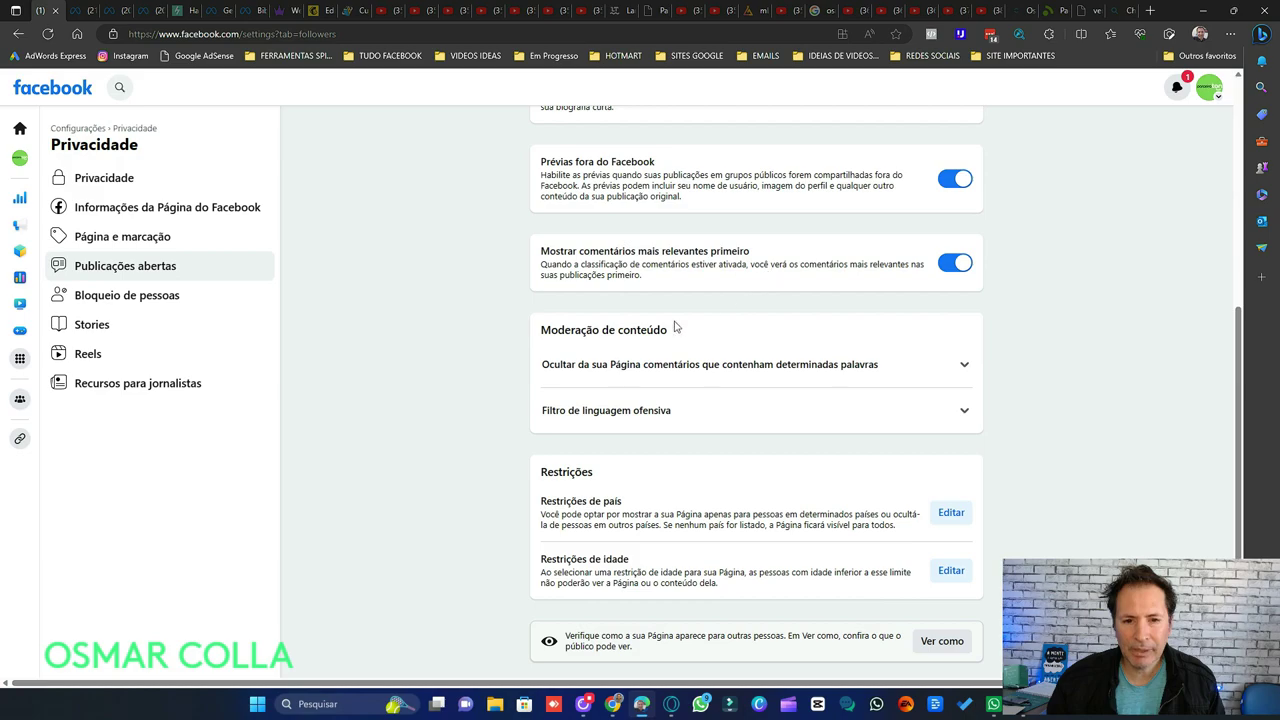
left_click_drag(541, 330, 670, 333)
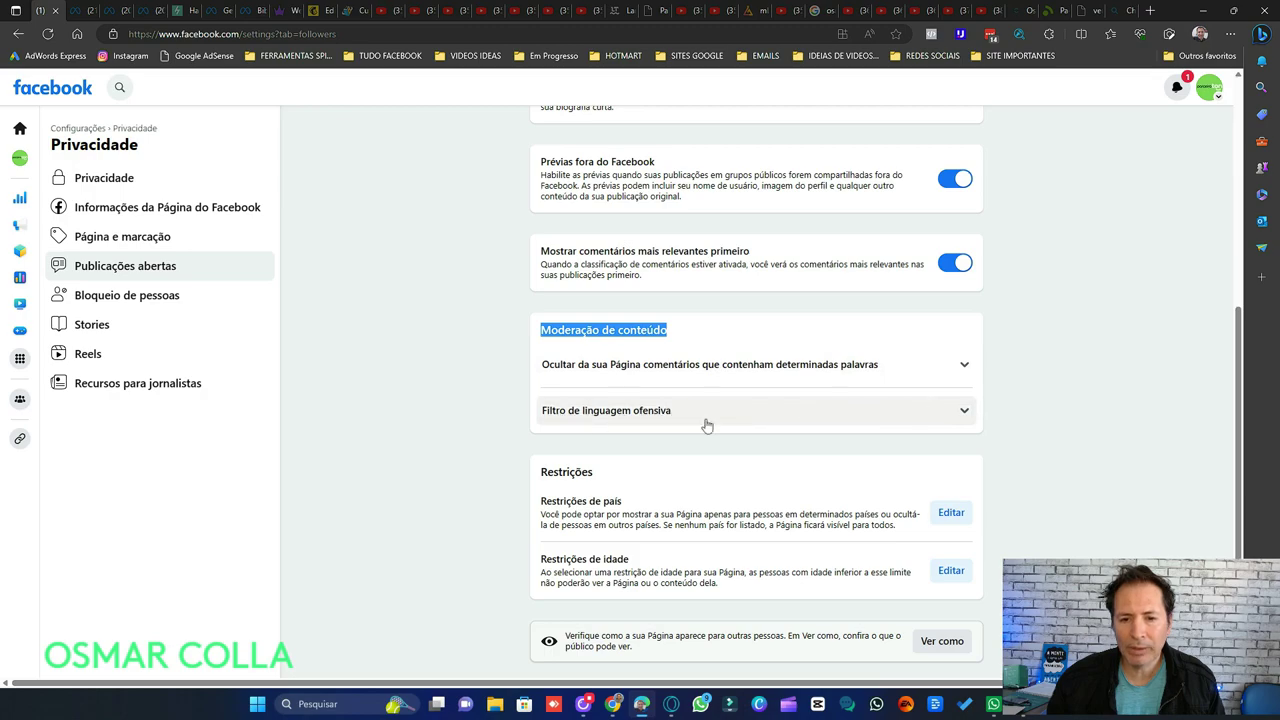
left_click(957, 371)
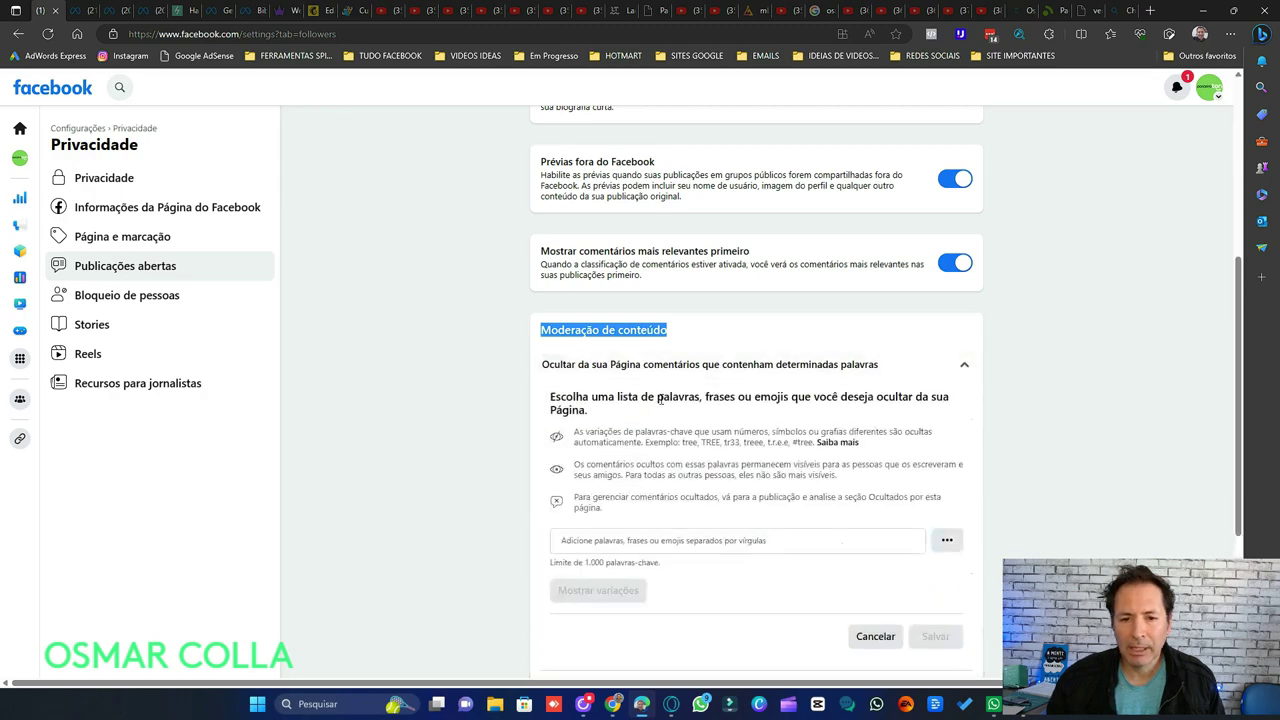
scroll(743, 412, "down", 2)
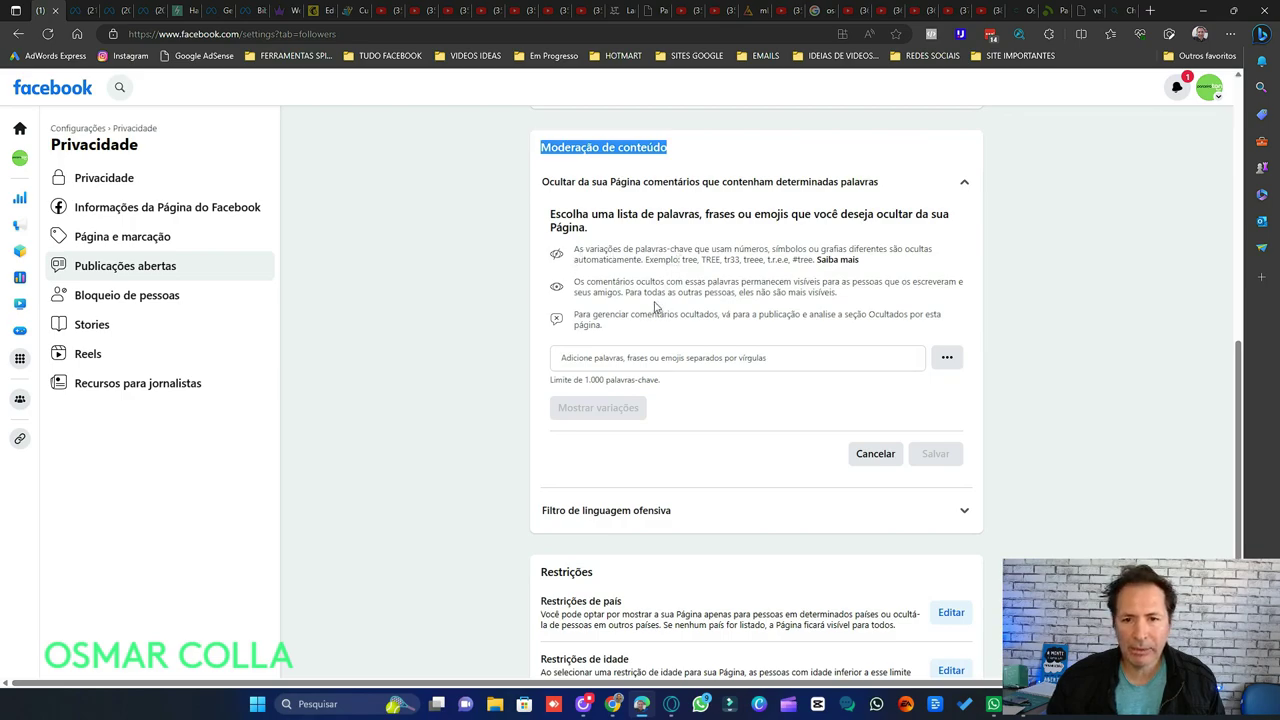
- Enter "não serve", "ruim" and "não quero" as keywords for comments to hide
left_click(617, 359)
type("não serve")
key("Return")
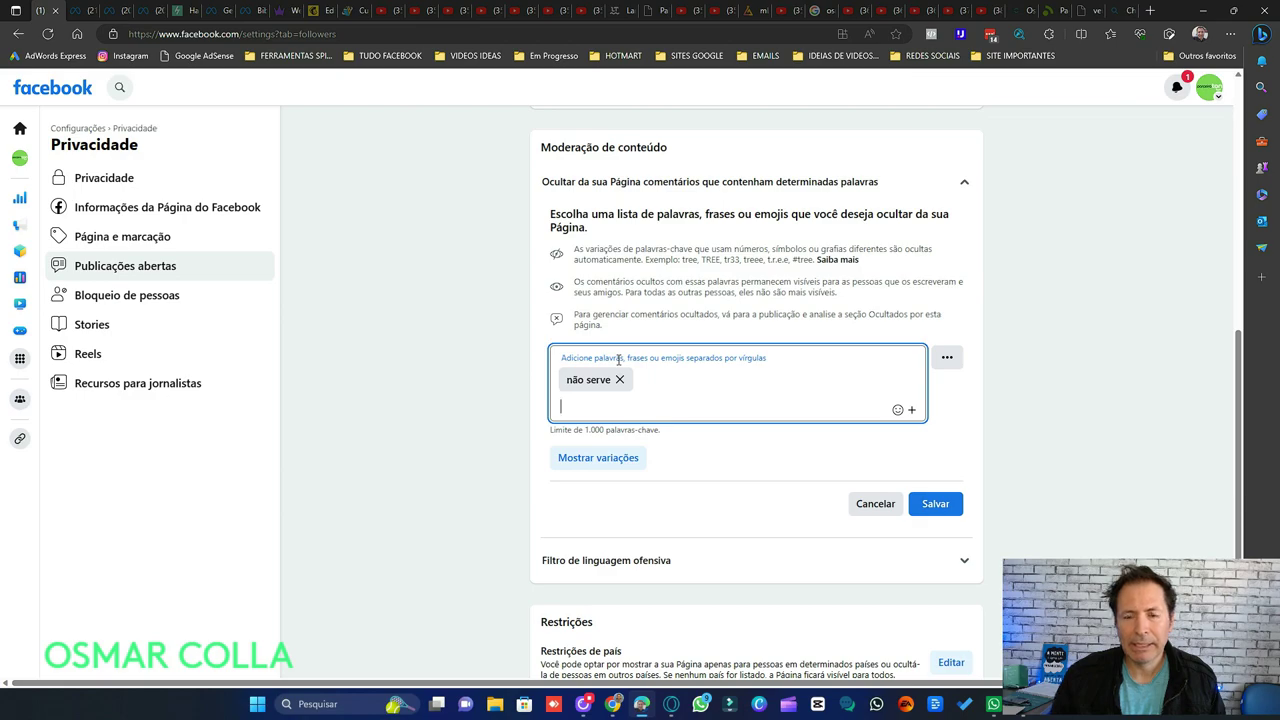
type("ruim")
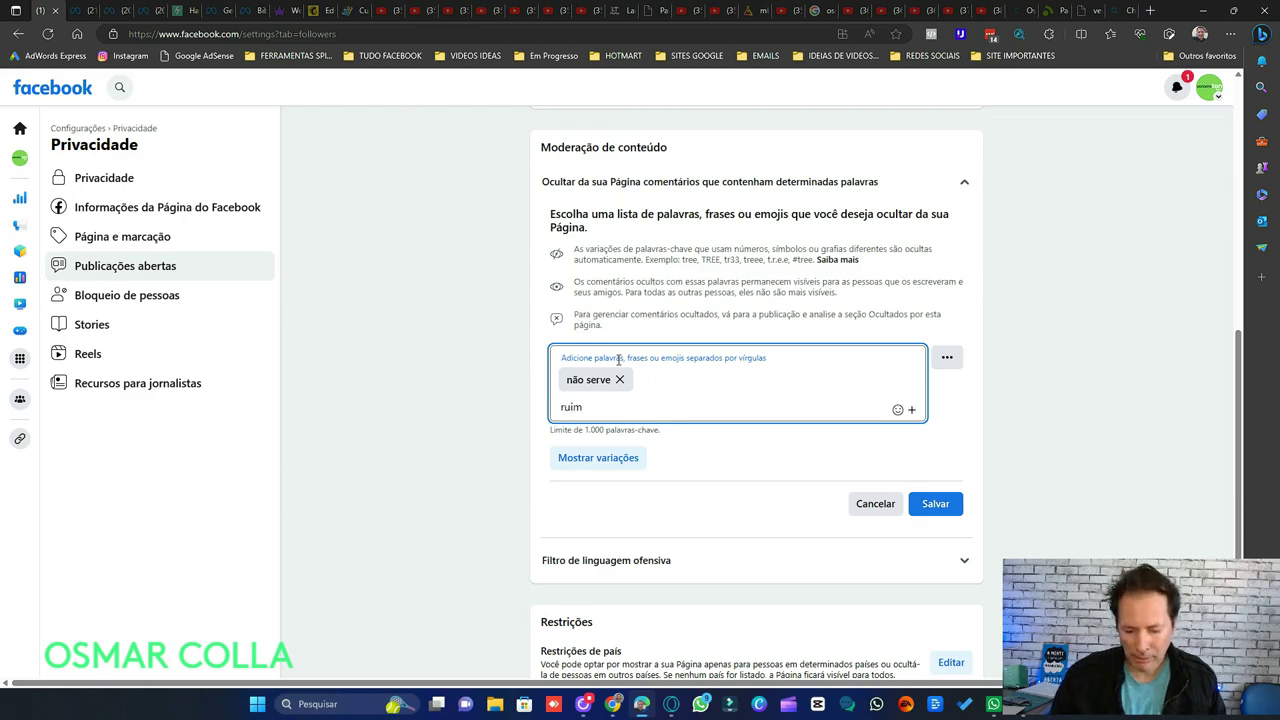
key("Return")
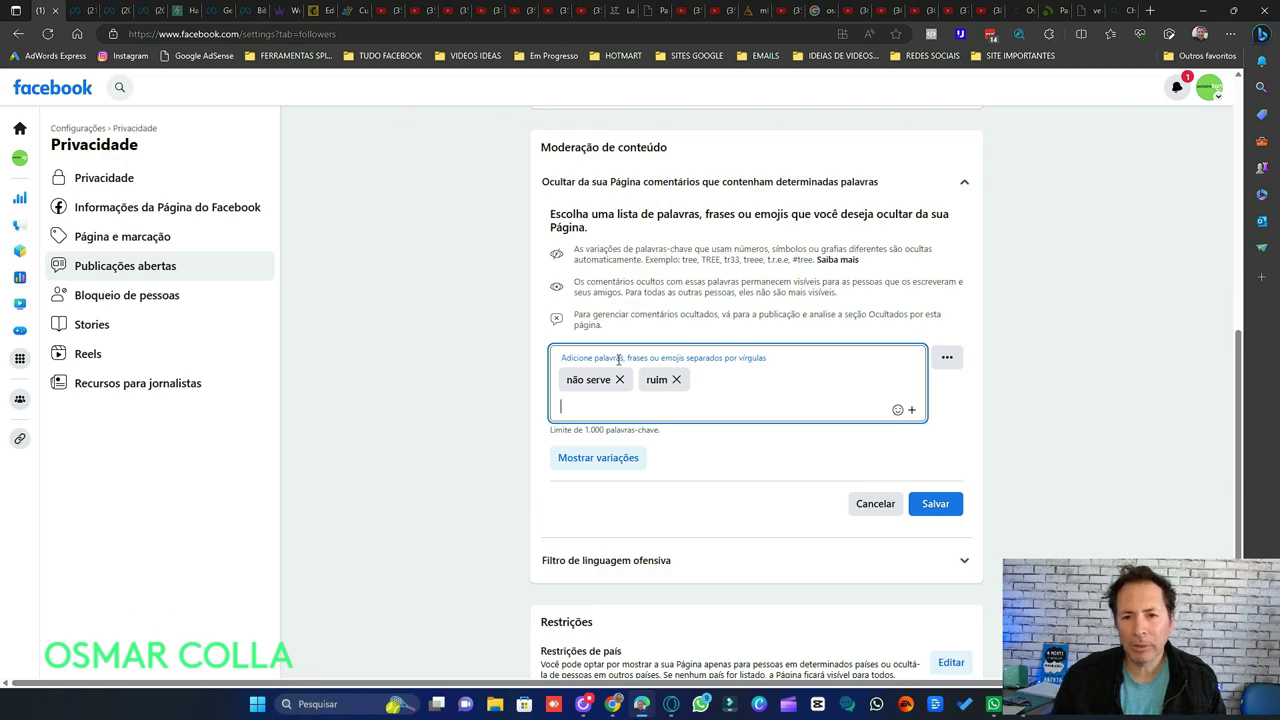
type("não quer")
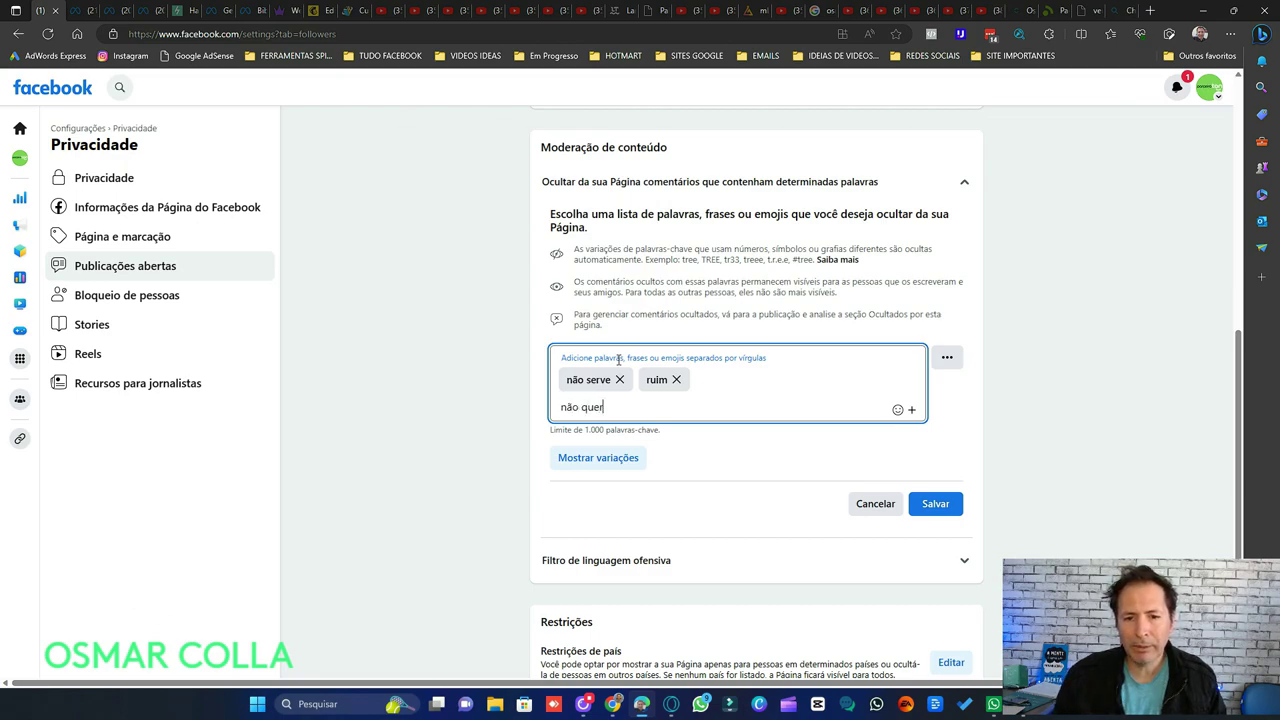
type("o")
key("Return")
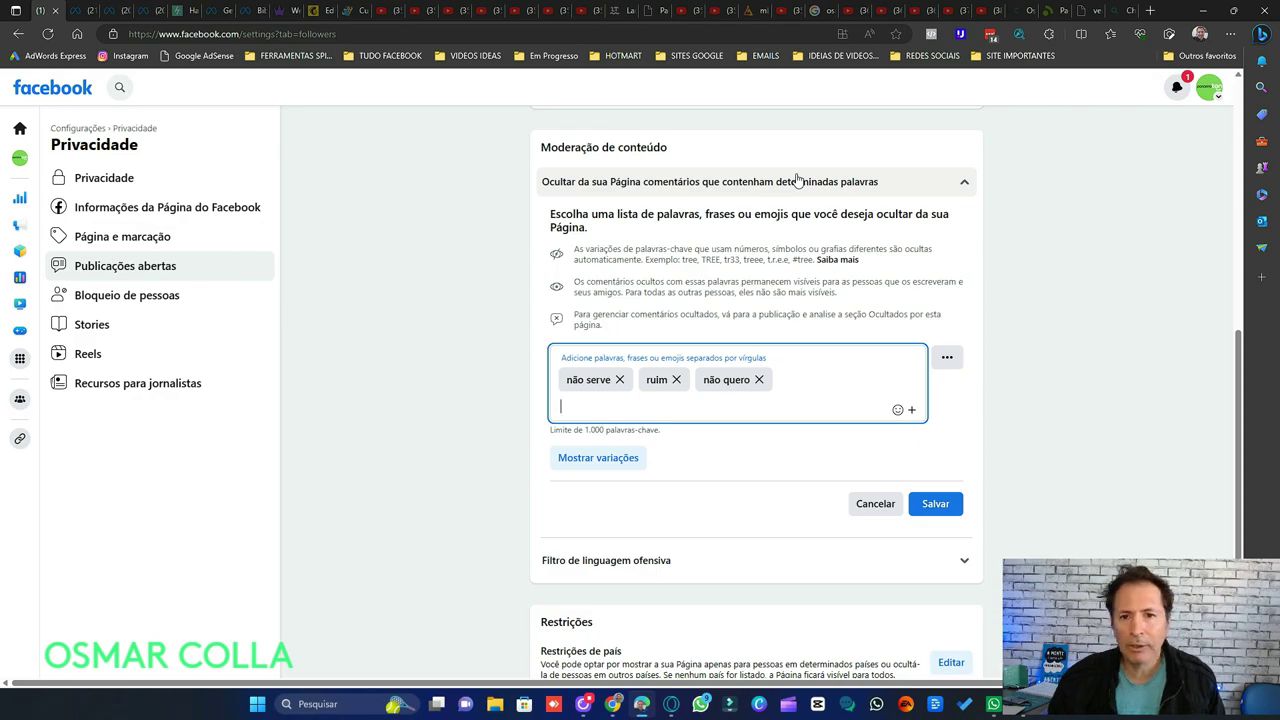
- Look at the option for loading the hidden keywords from a .CSV file without uploading one
left_click(952, 360)
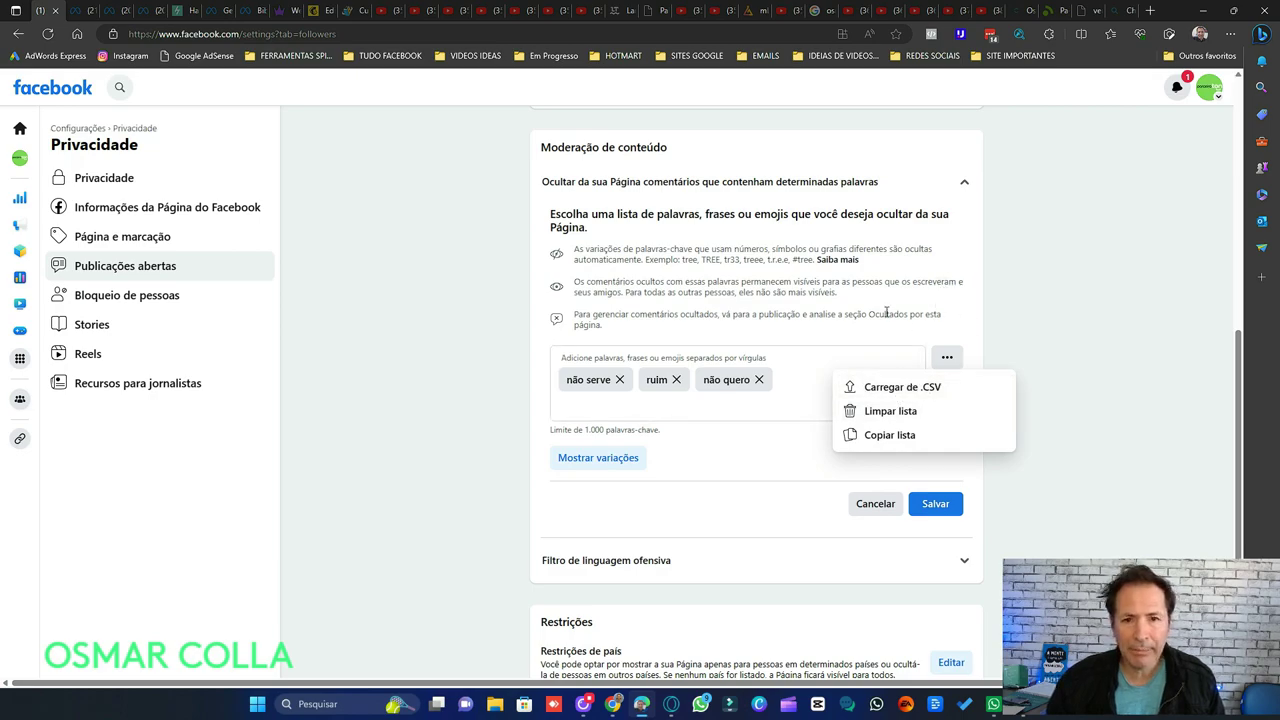
left_click(922, 389)
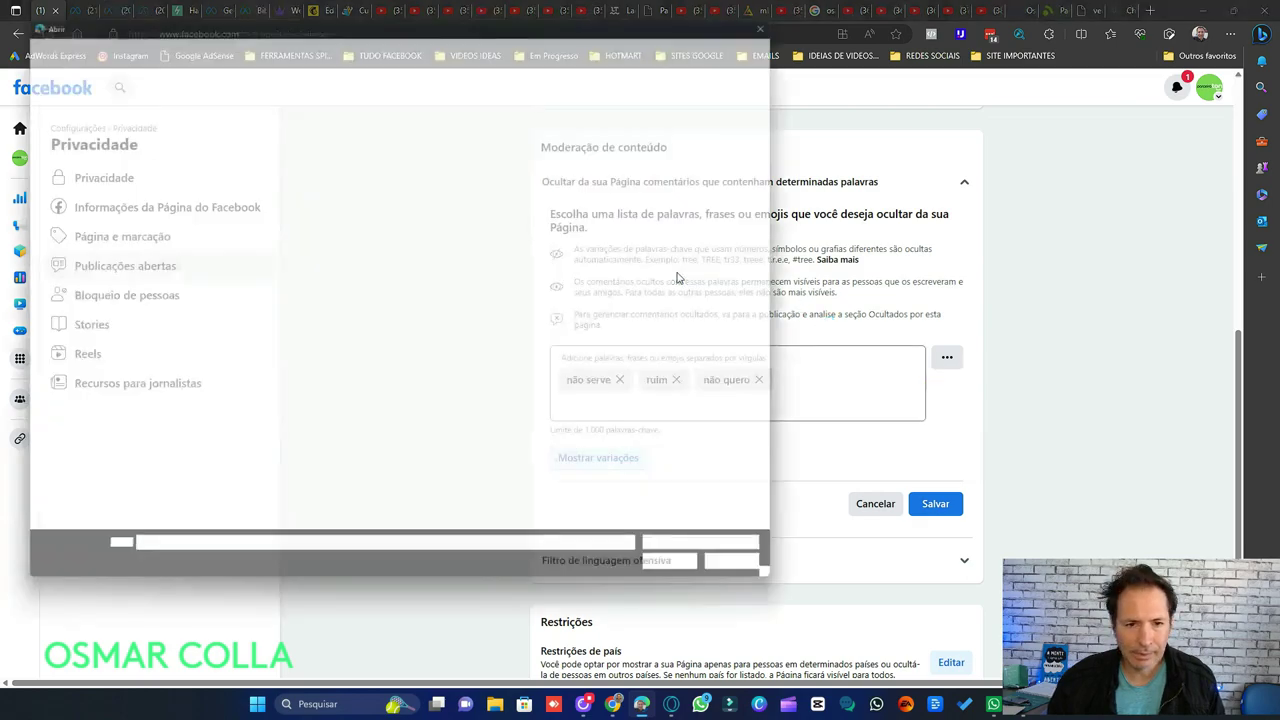
key("Escape")
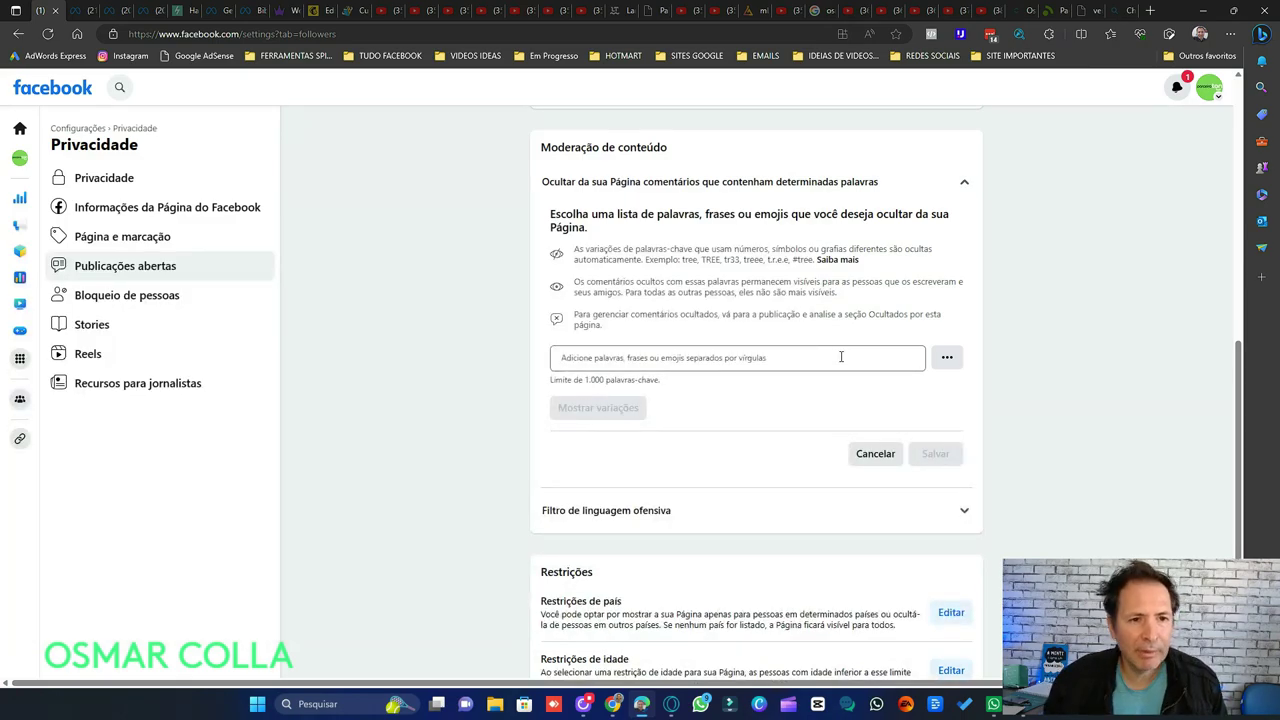
left_click(946, 357)
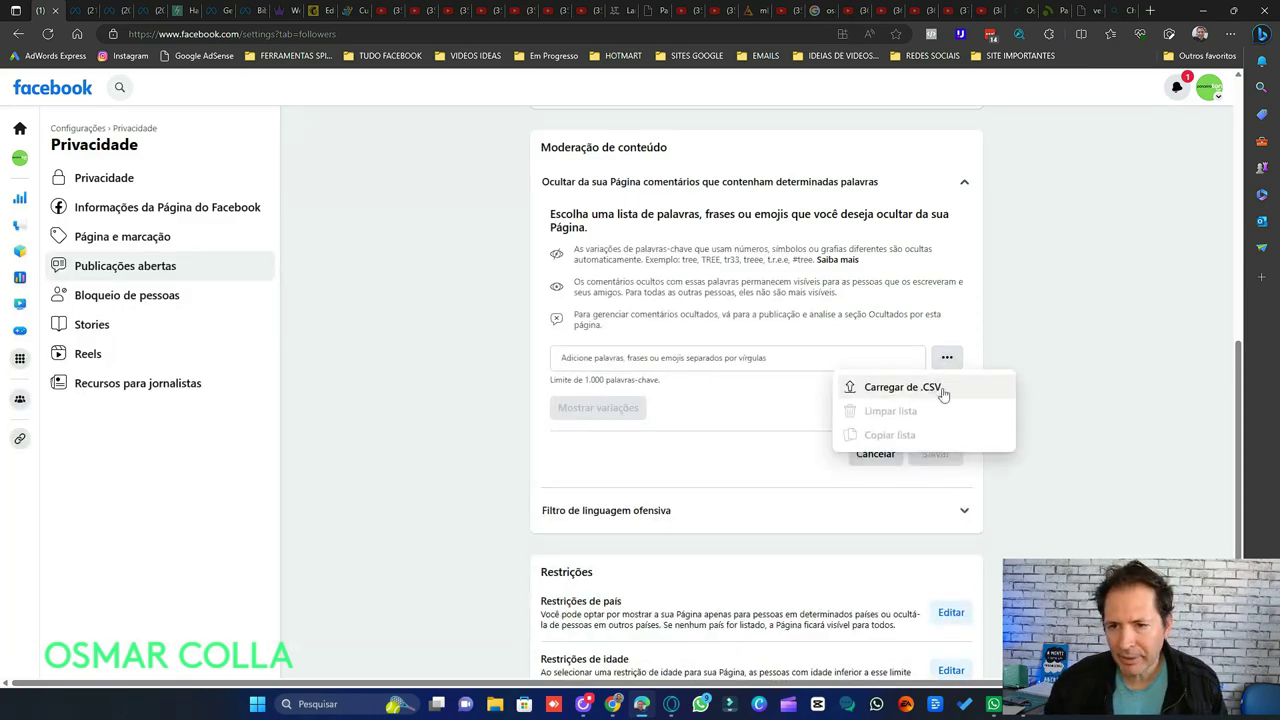
- Add "não presta", "não quero" and "não e bom" to the list of keywords that hide comments
left_click(748, 358)
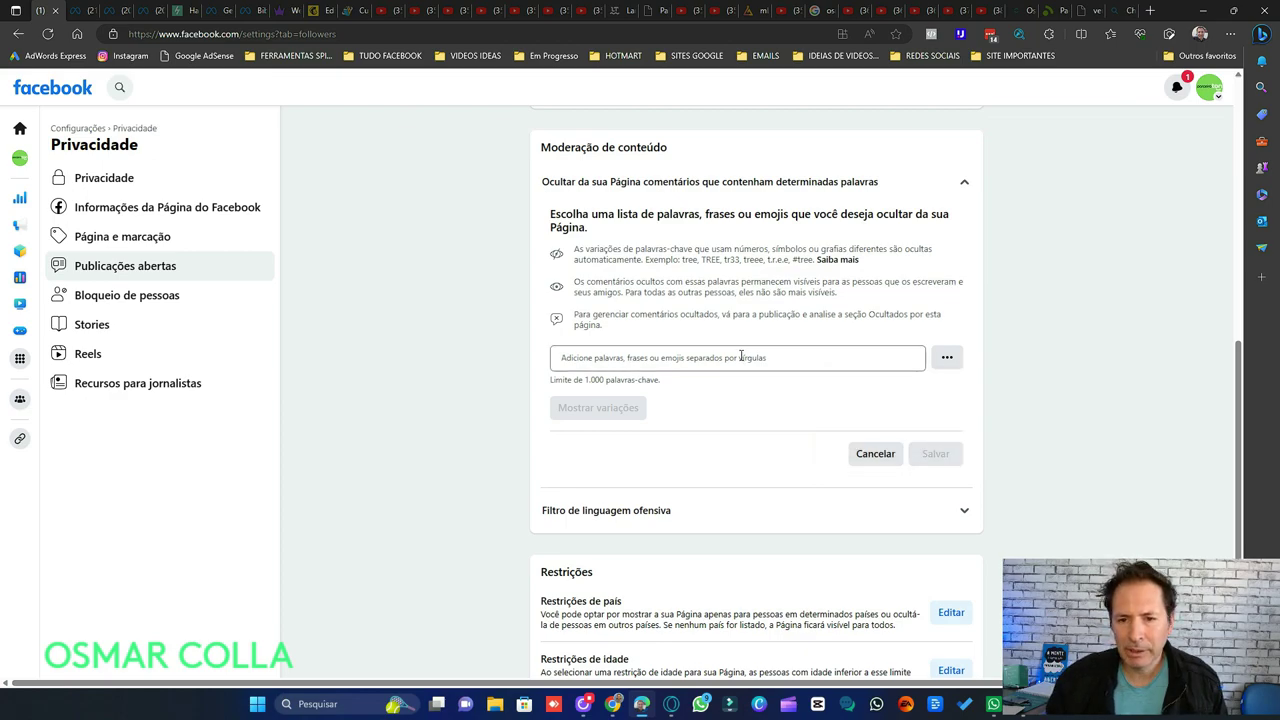
type("não presta")
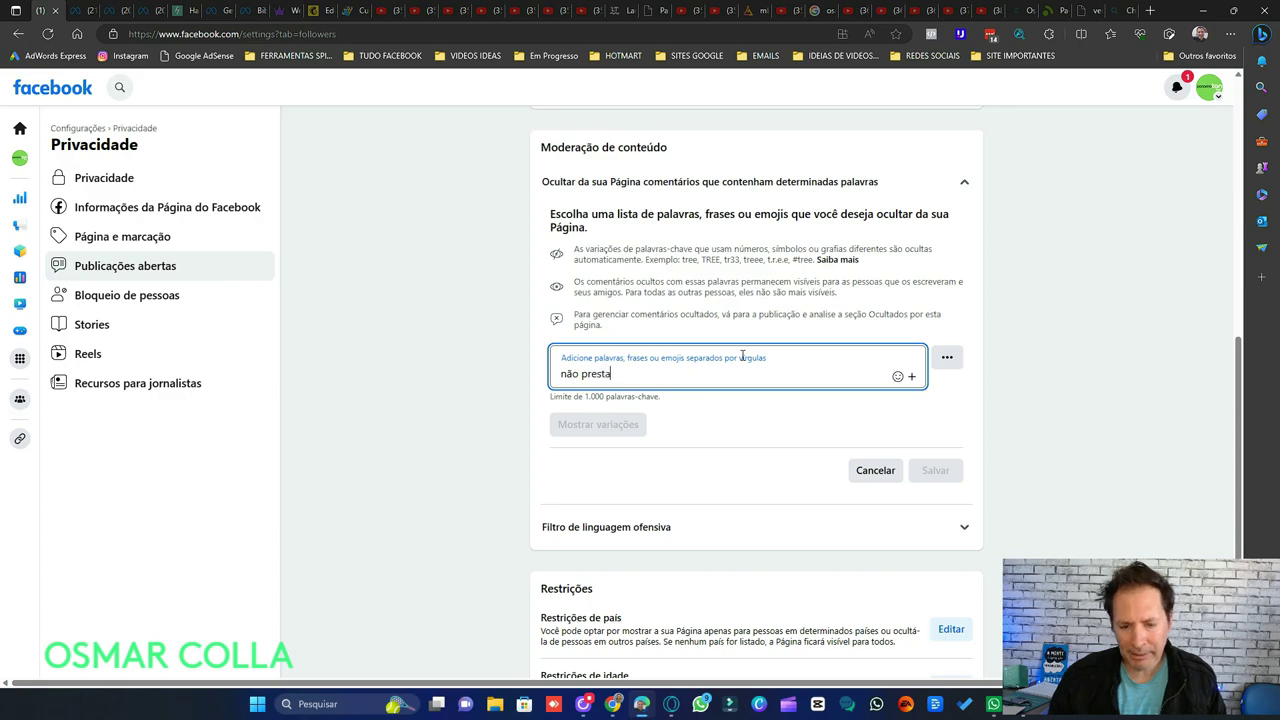
key("Return")
type("não ")
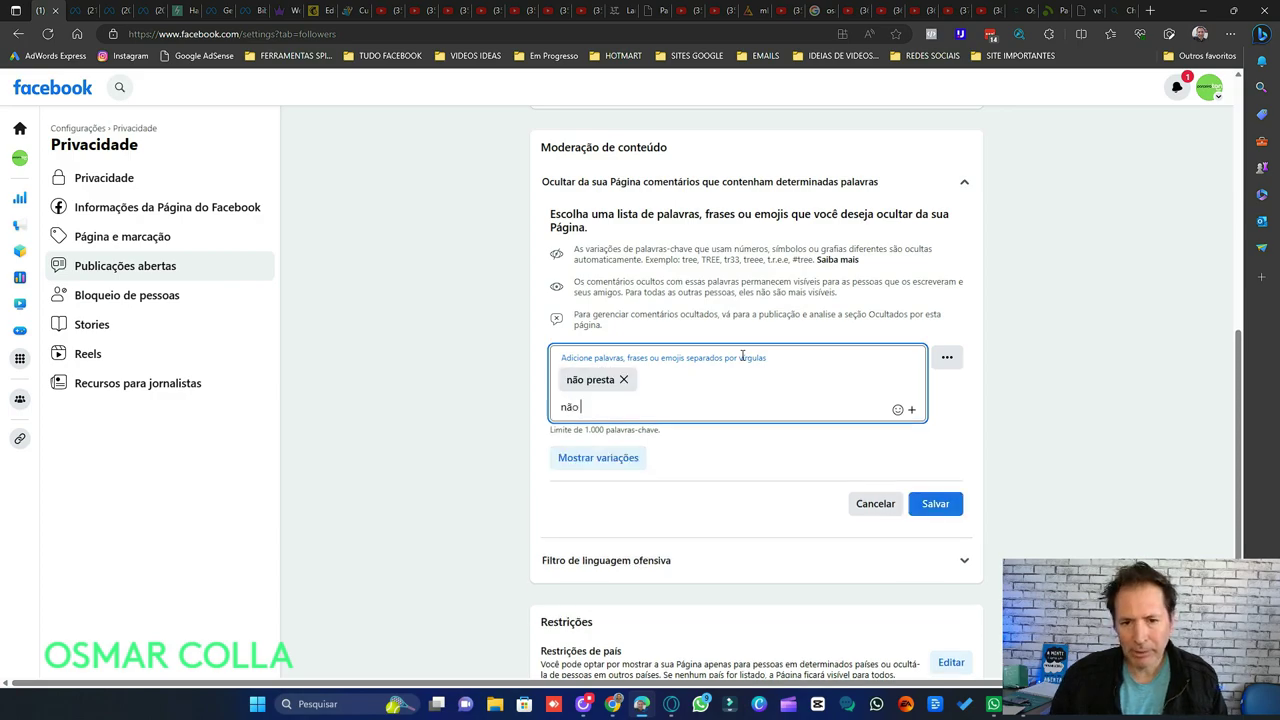
type("quero")
key("Return")
type("não ")
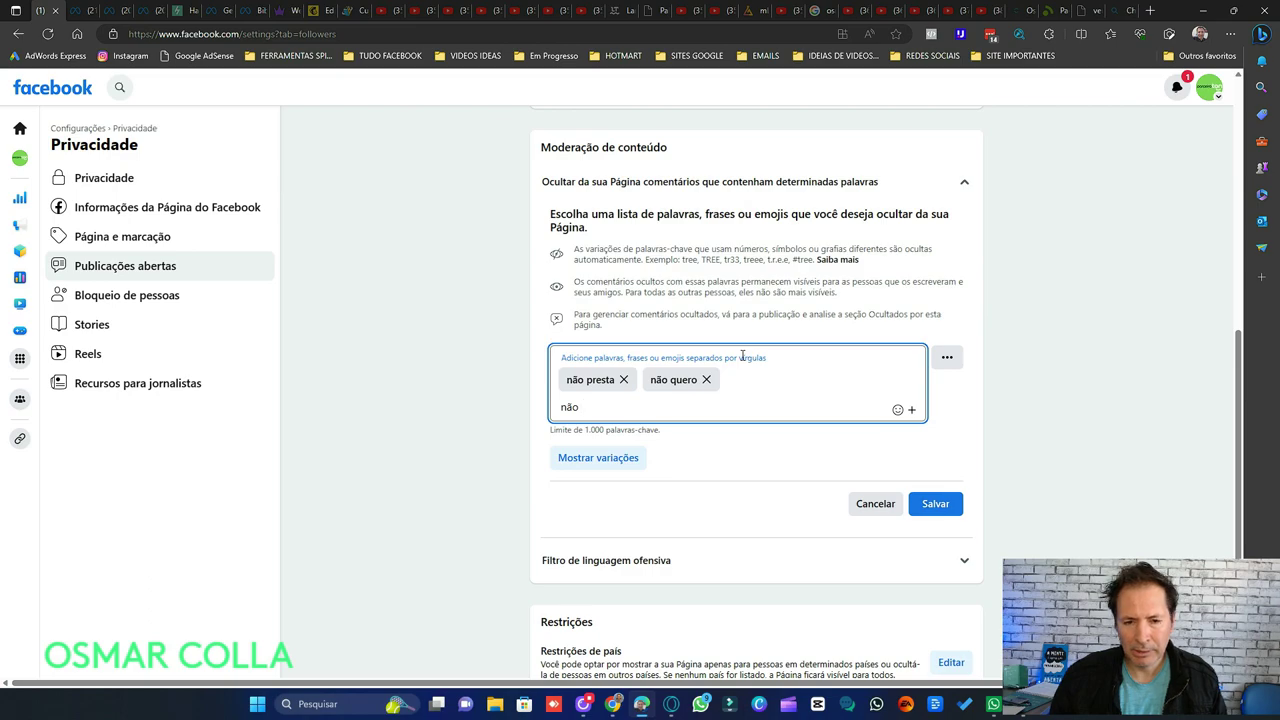
type("e bom")
key("Return")
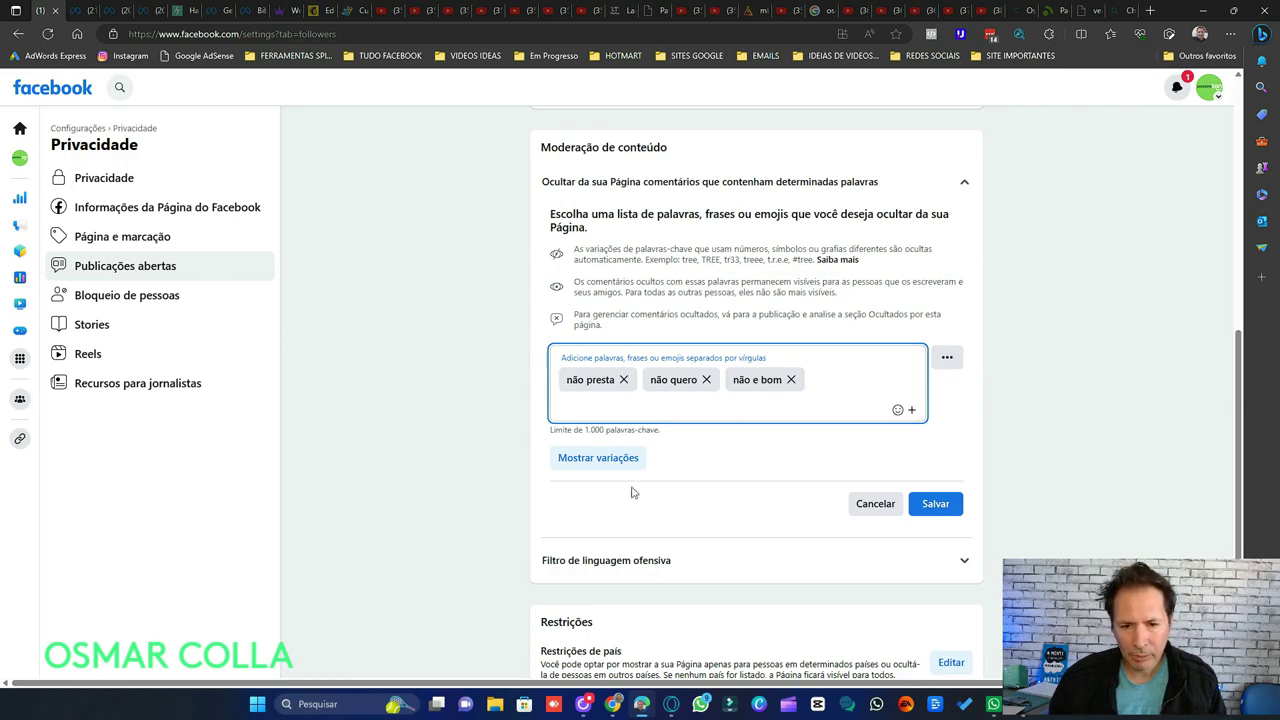
- Check for variations of the entered keywords
left_click(617, 460)
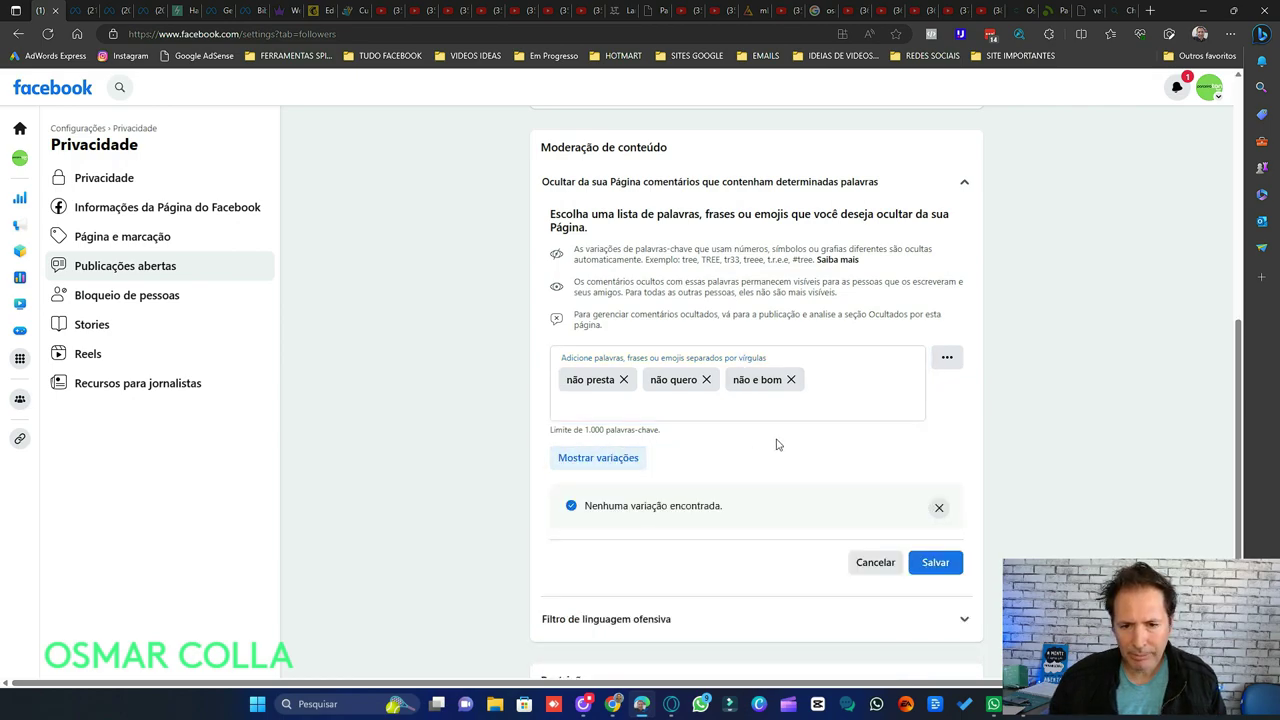
scroll(776, 445, "down", 1)
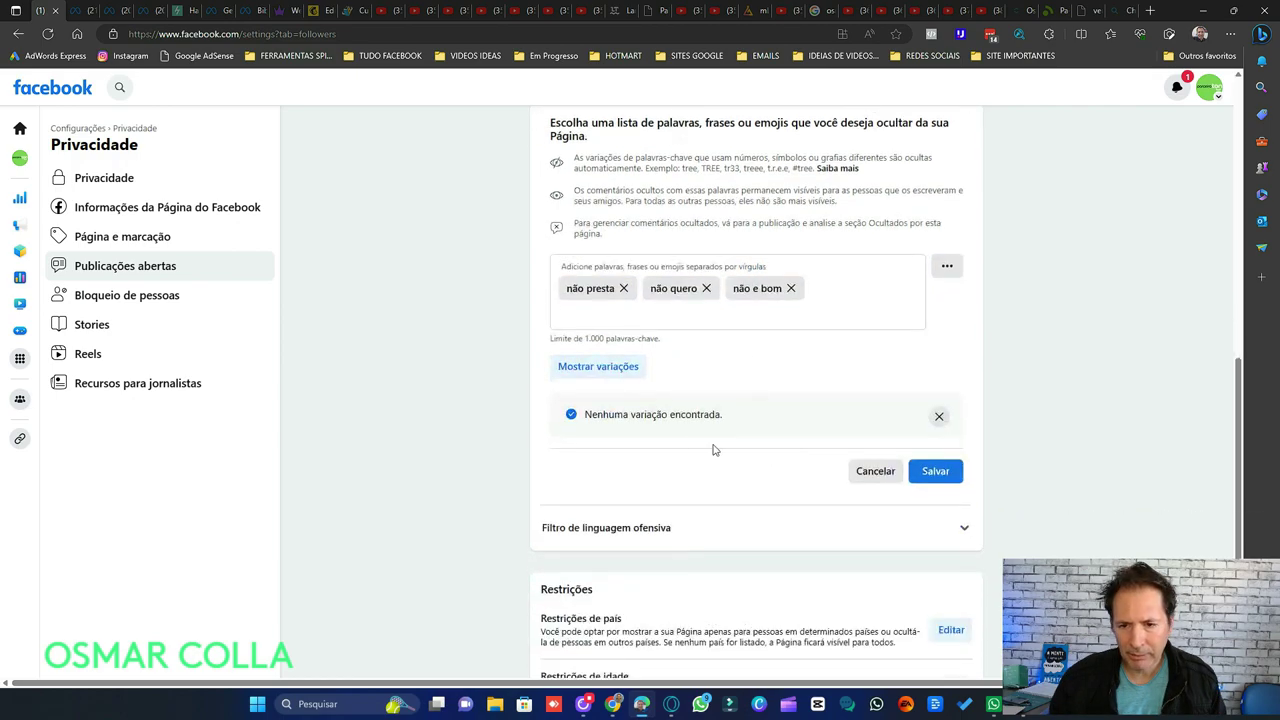
left_click(826, 289)
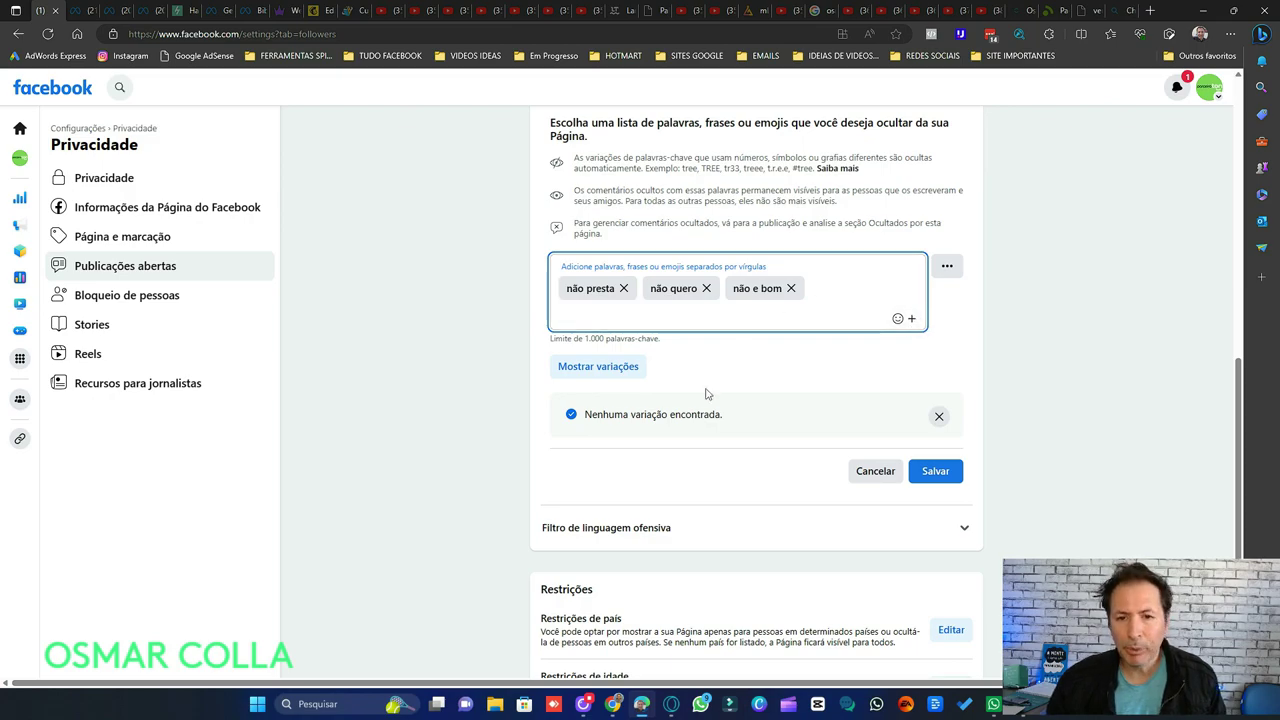
- Expand Filtro de linguagem ofensiva and switch the filter to Ativado
scroll(745, 389, "down", 1)
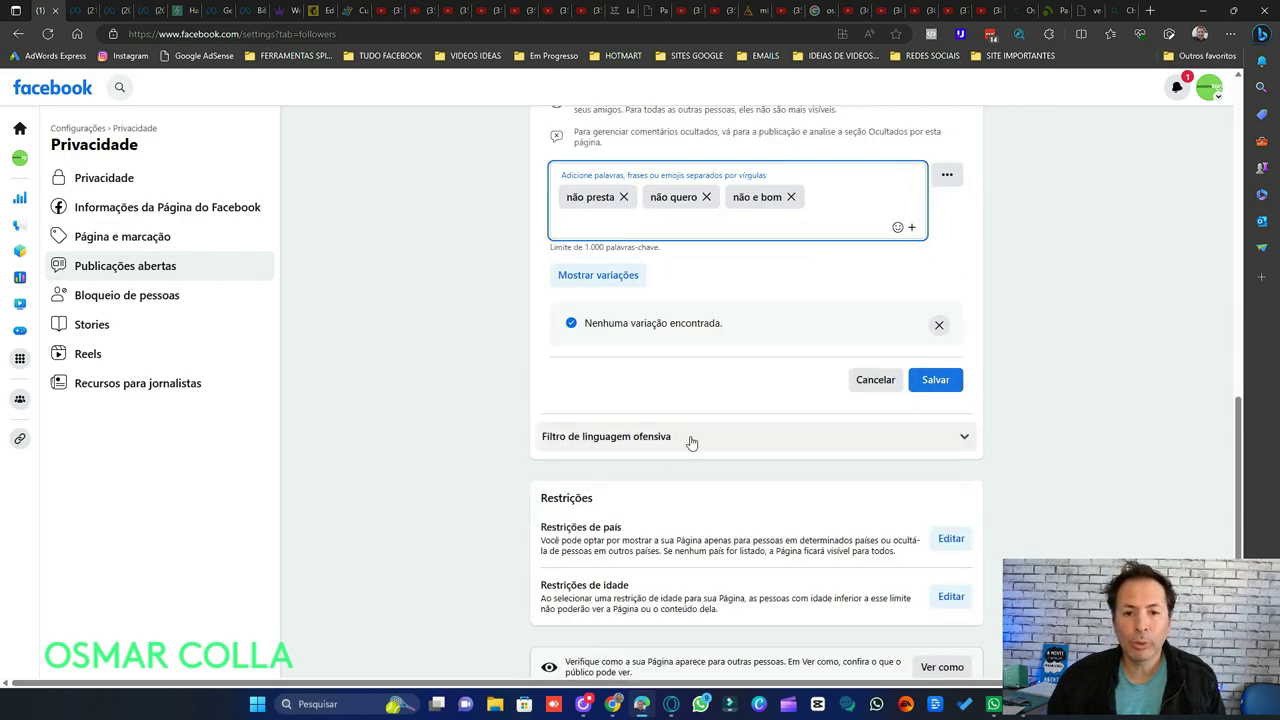
left_click(898, 449)
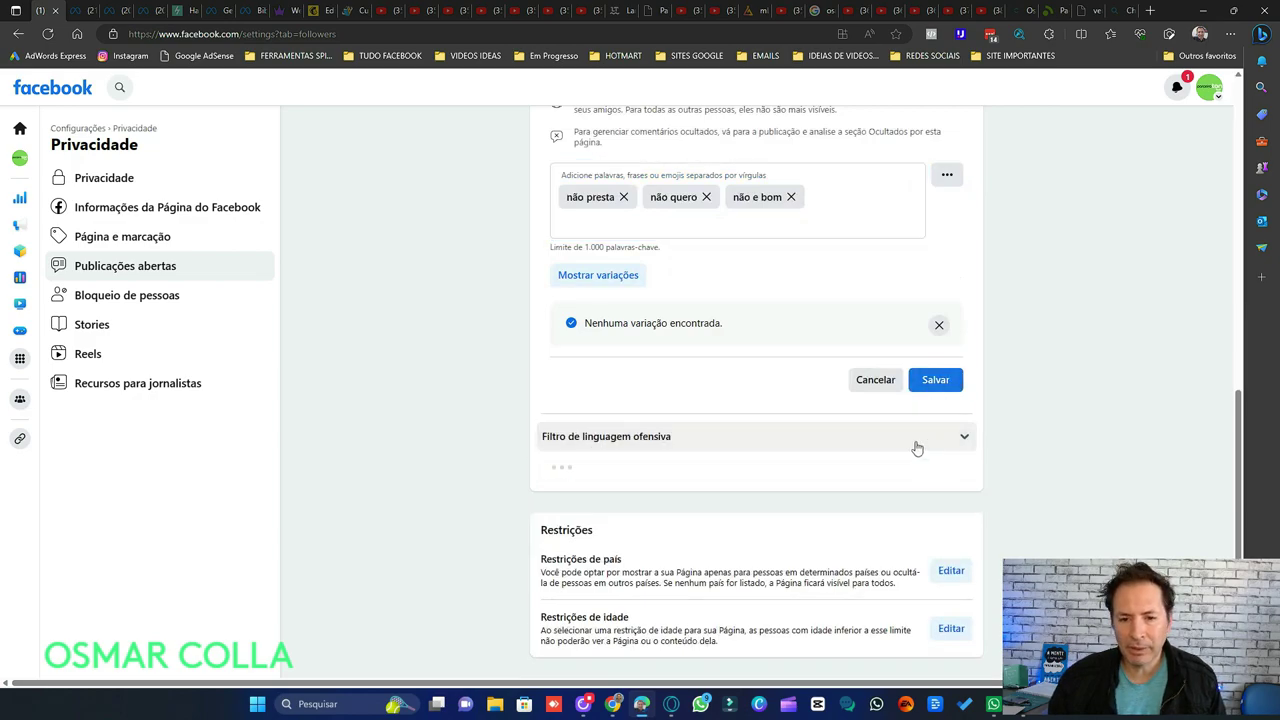
scroll(743, 403, "down", 2)
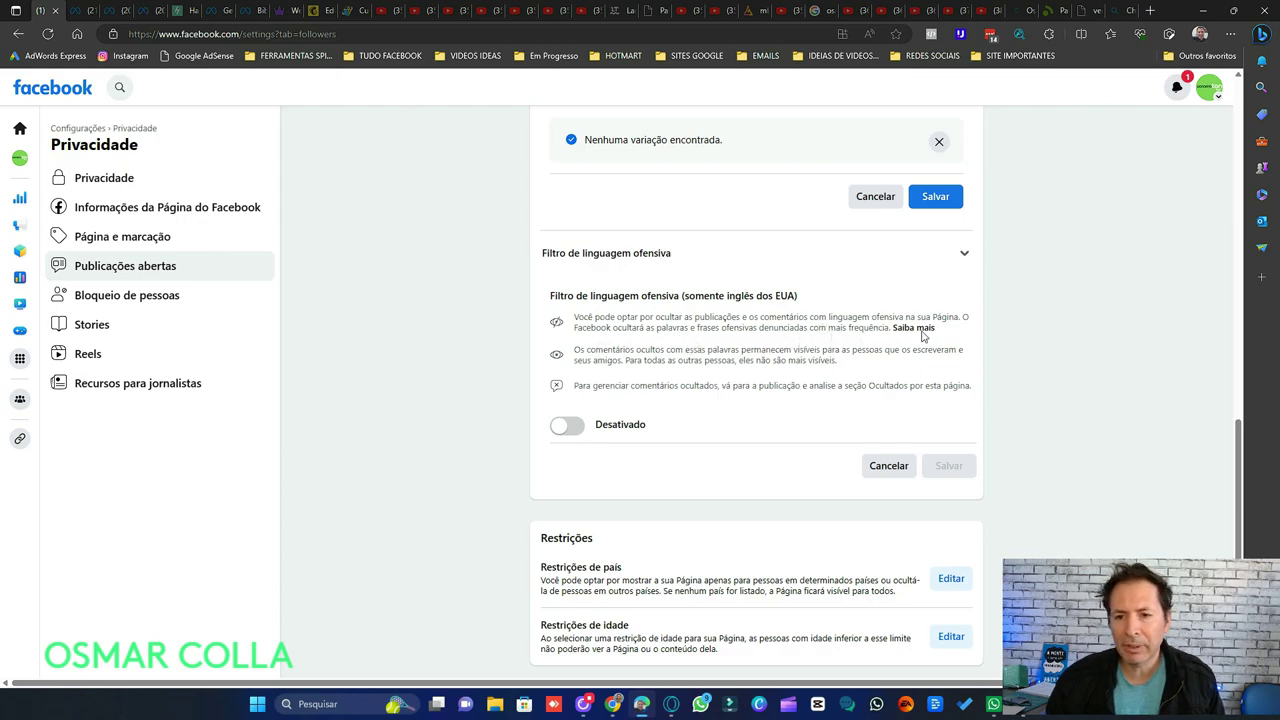
left_click(568, 426)
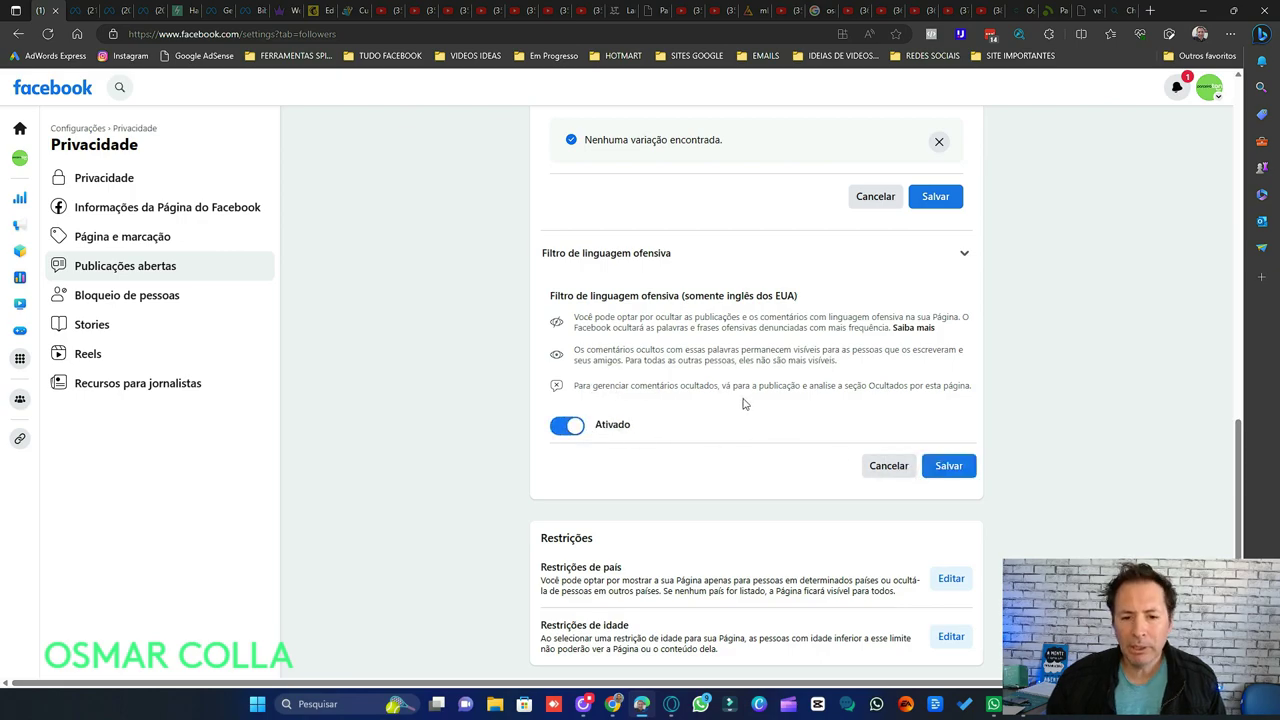
scroll(743, 404, "down", 1)
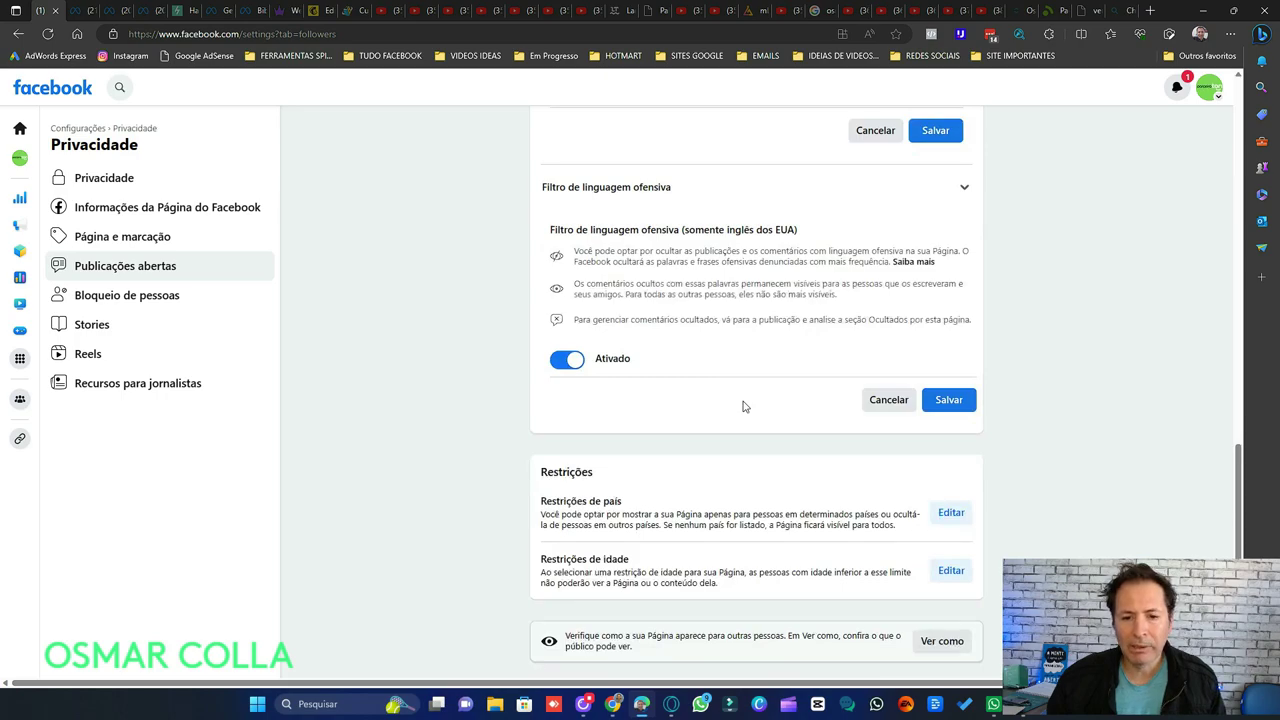
- Review the entered keyword list and the offensive language filter under Moderação de conteúdo
scroll(757, 429, "up", 3)
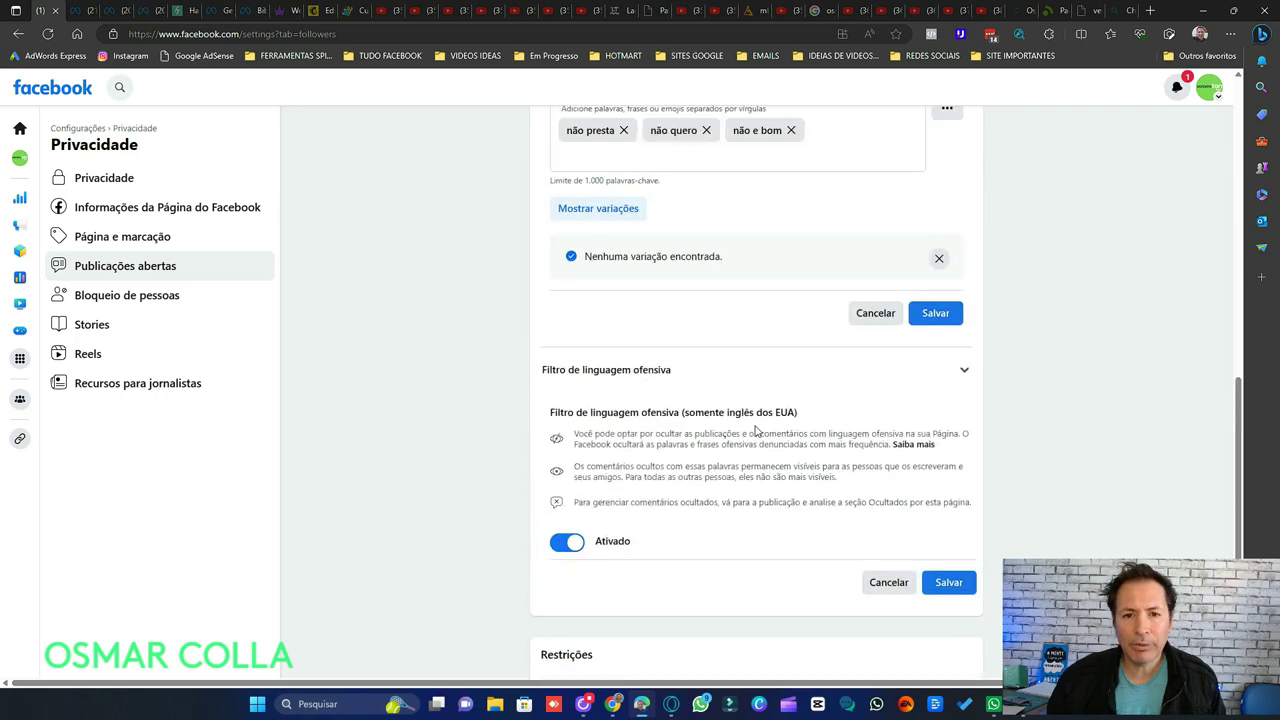
scroll(757, 430, "up", 1)
scroll(757, 430, "up", 2)
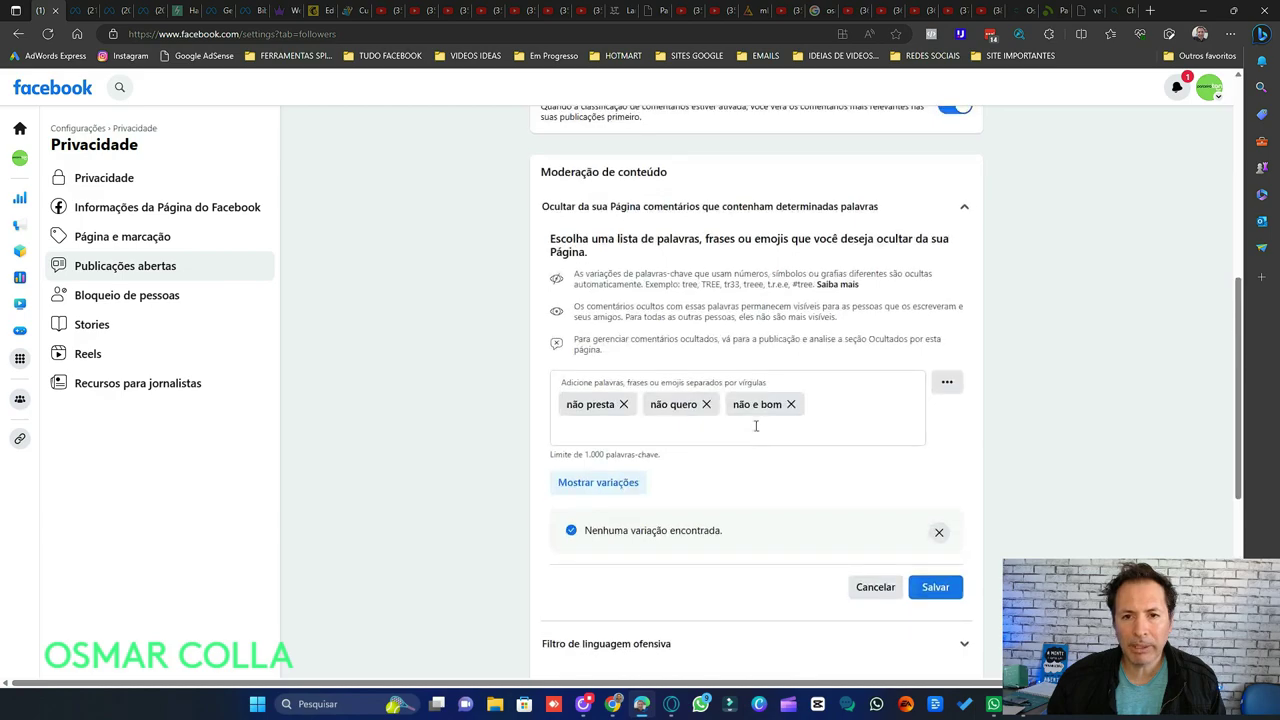
scroll(777, 454, "down", 2)
scroll(777, 456, "down", 3)
scroll(774, 451, "up", 4)
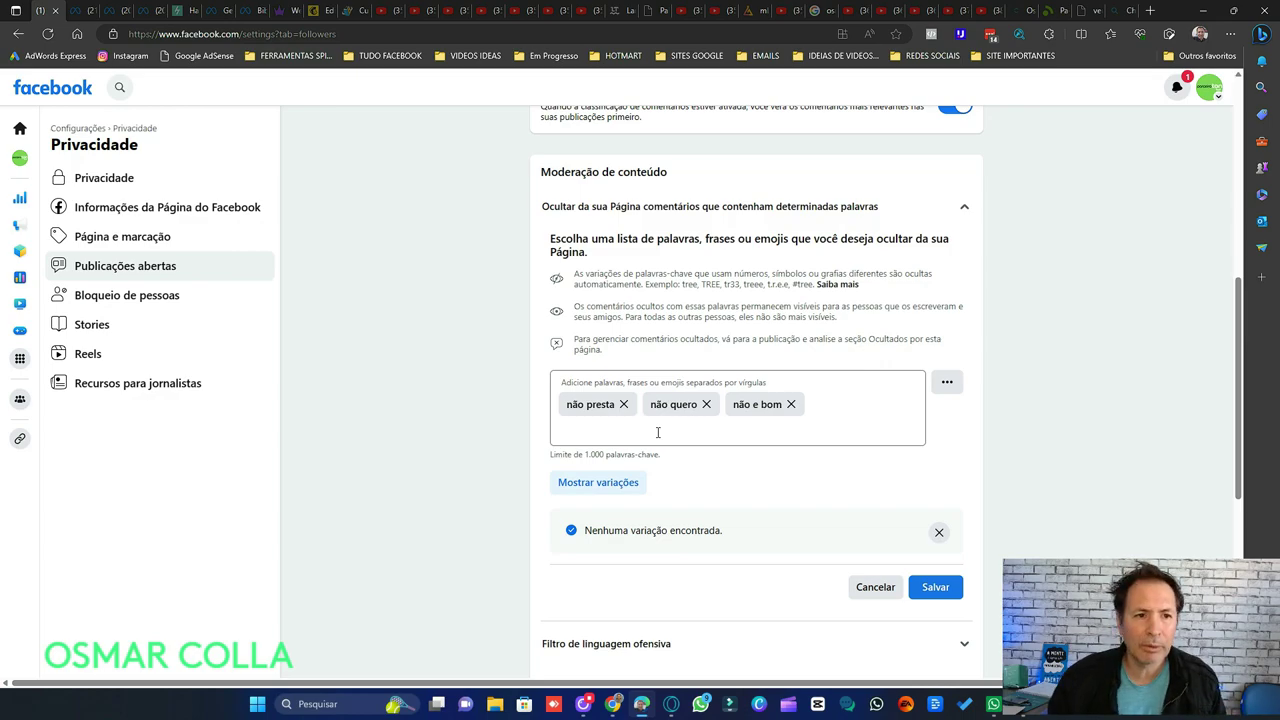
left_click(658, 432)
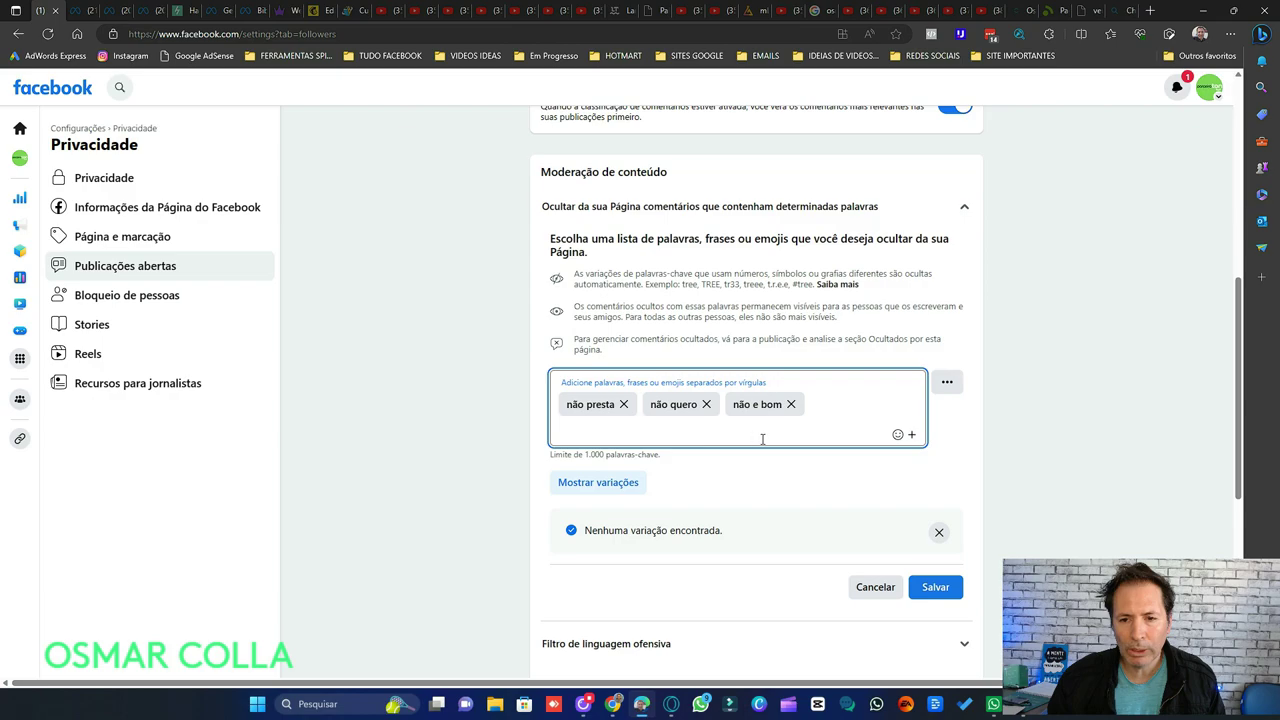